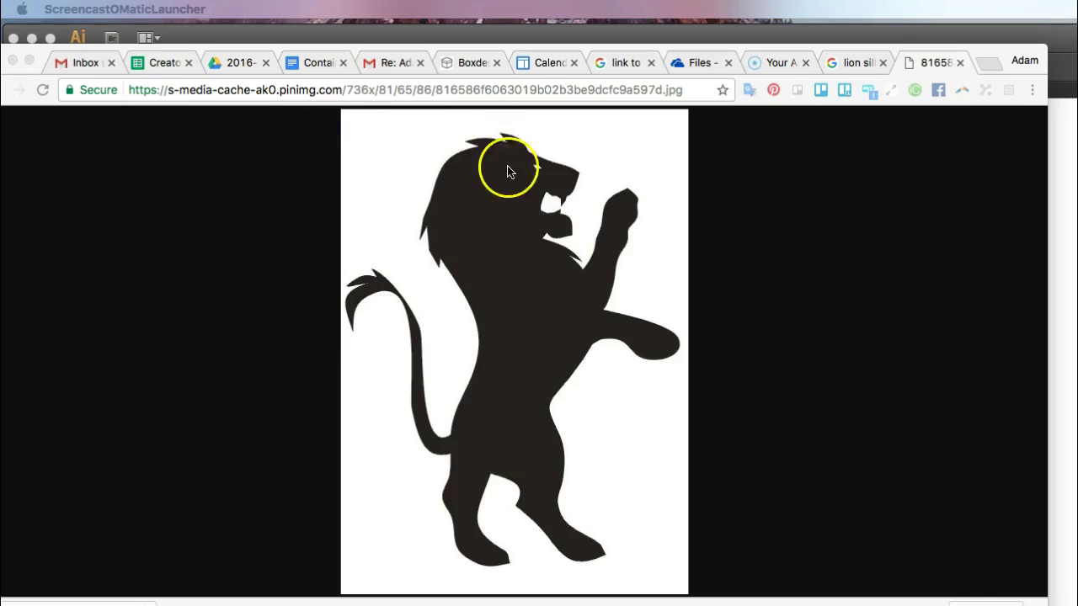
Save the lion silhouette image from the browser to the Downloads folder as "standing lion" in JPEG format
right_click(497, 271)
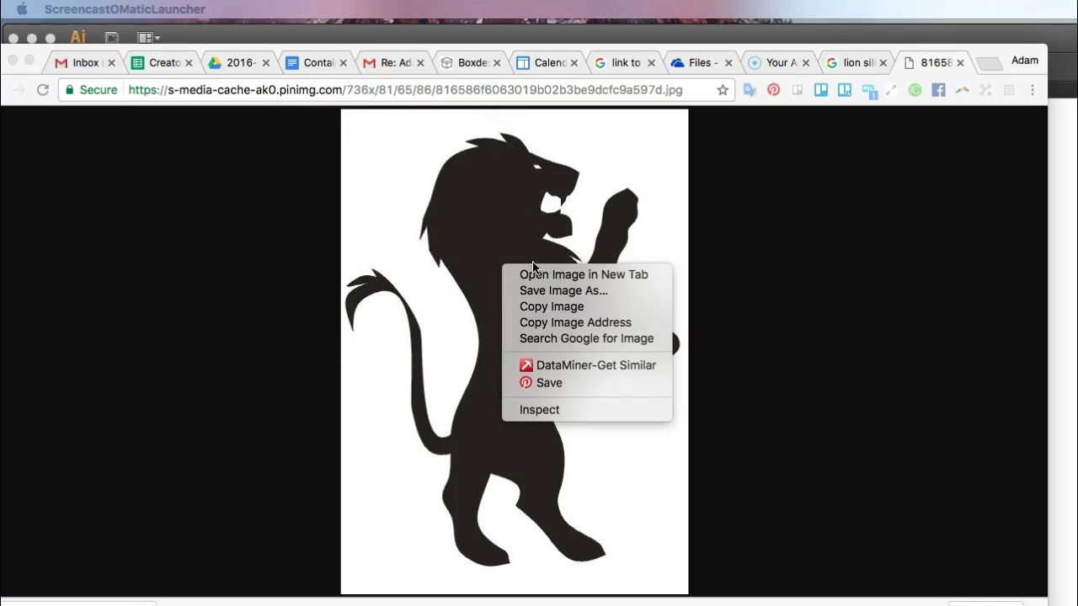
left_click(542, 294)
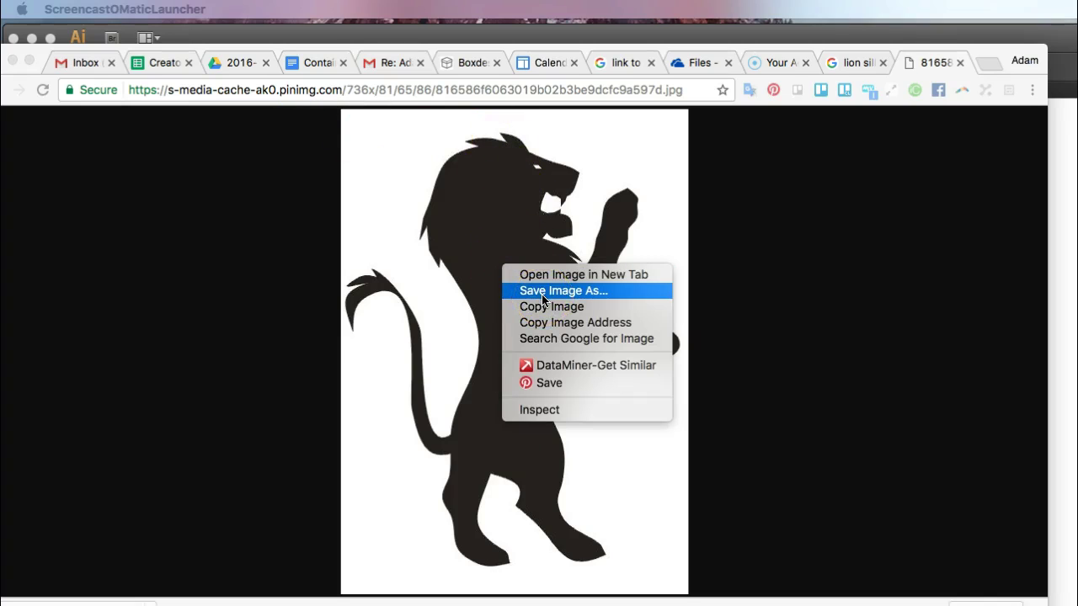
left_click(542, 291)
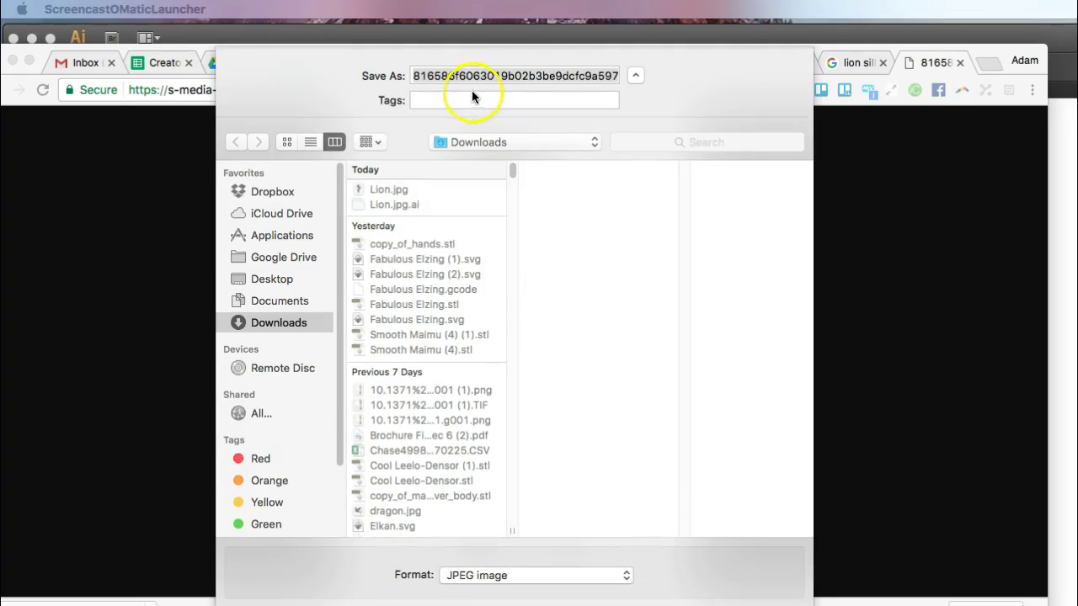
left_click_drag(428, 73, 451, 74)
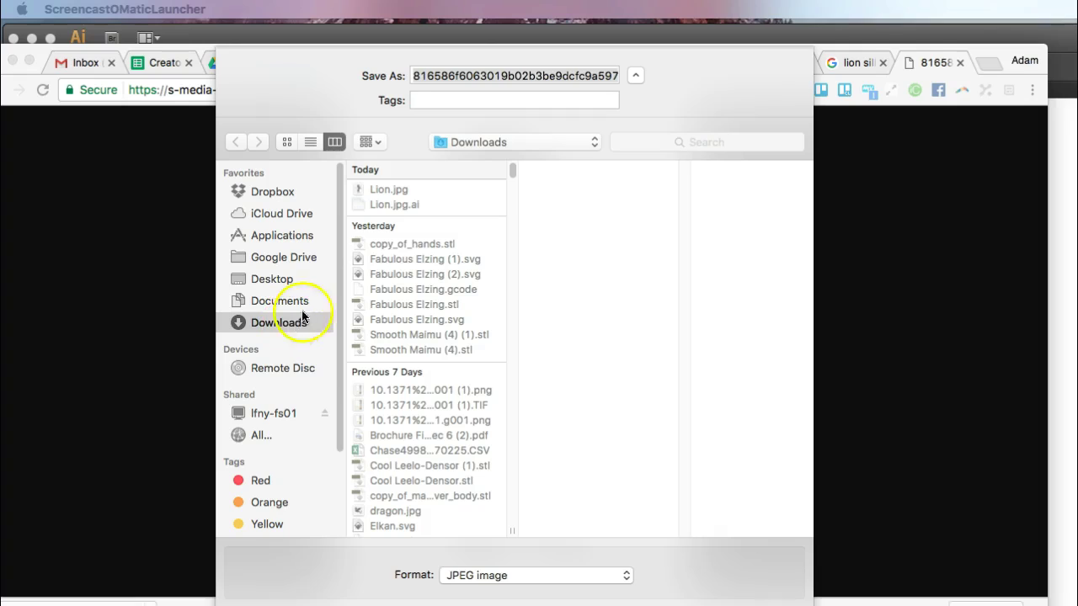
left_click(471, 77)
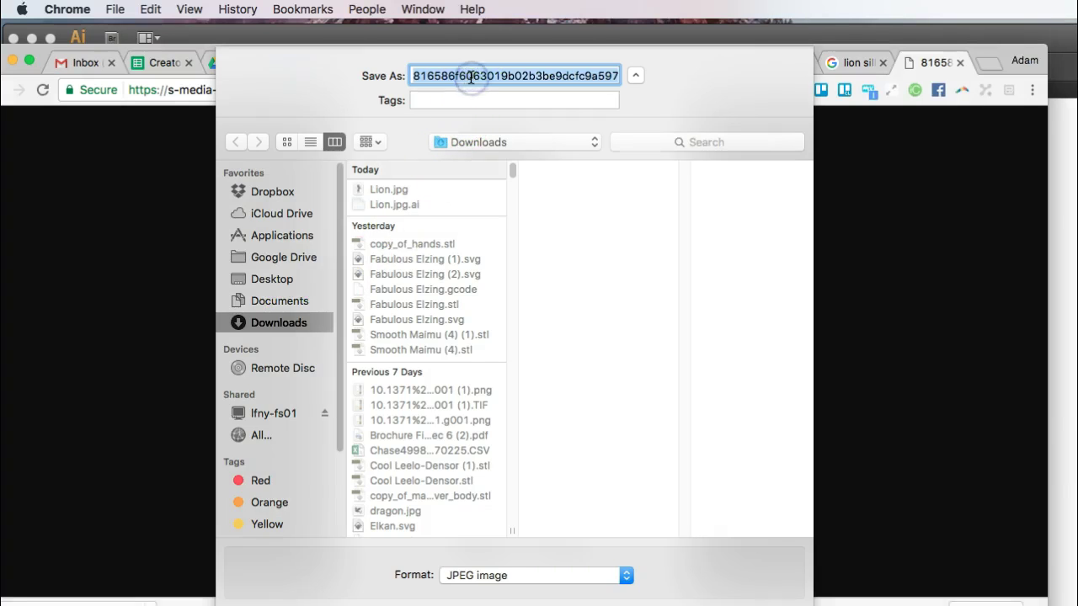
type("standing lion")
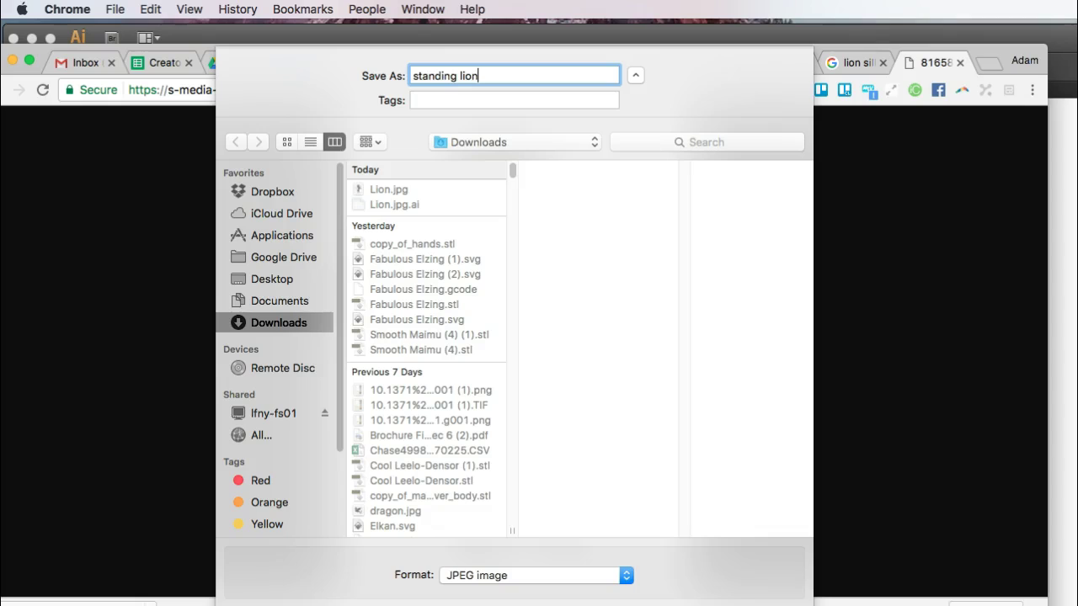
key("Return")
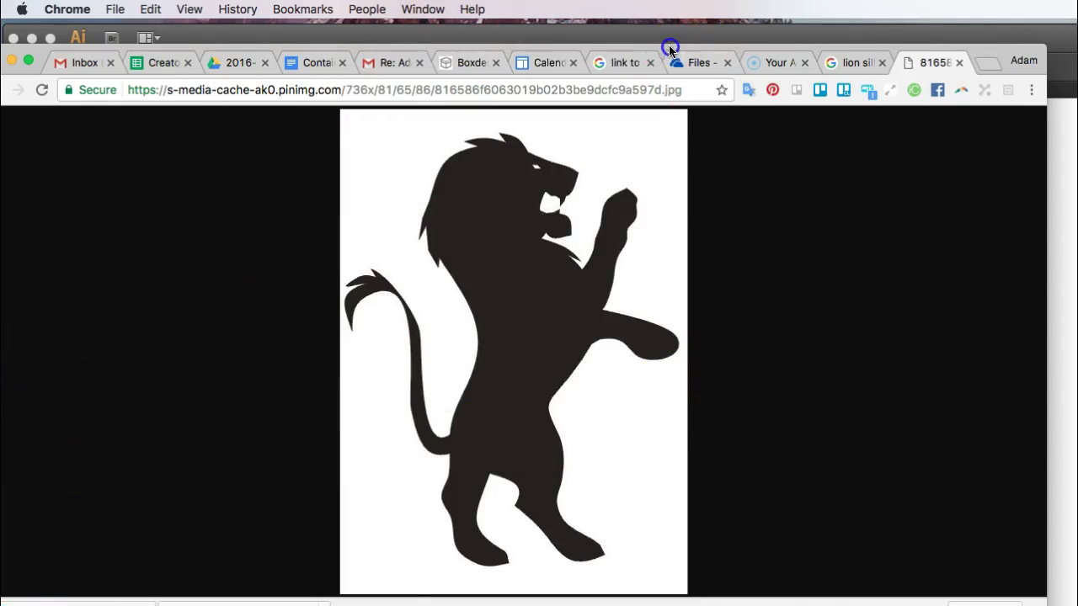
Switch to Adobe Illustrator CS6 and move its window up into full view
left_click_drag(669, 49, 671, 28)
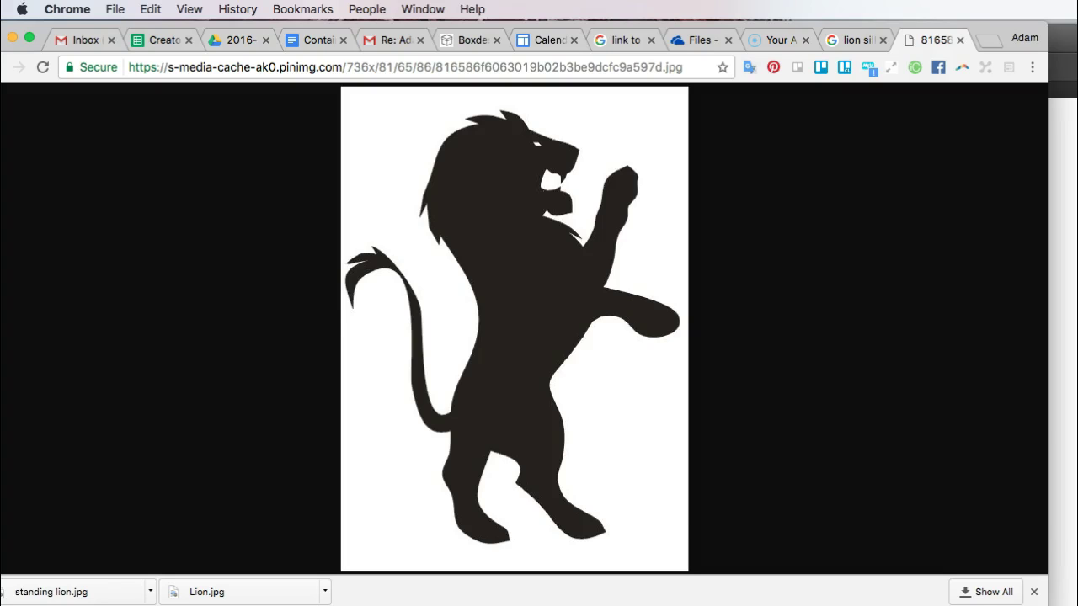
key("super+space")
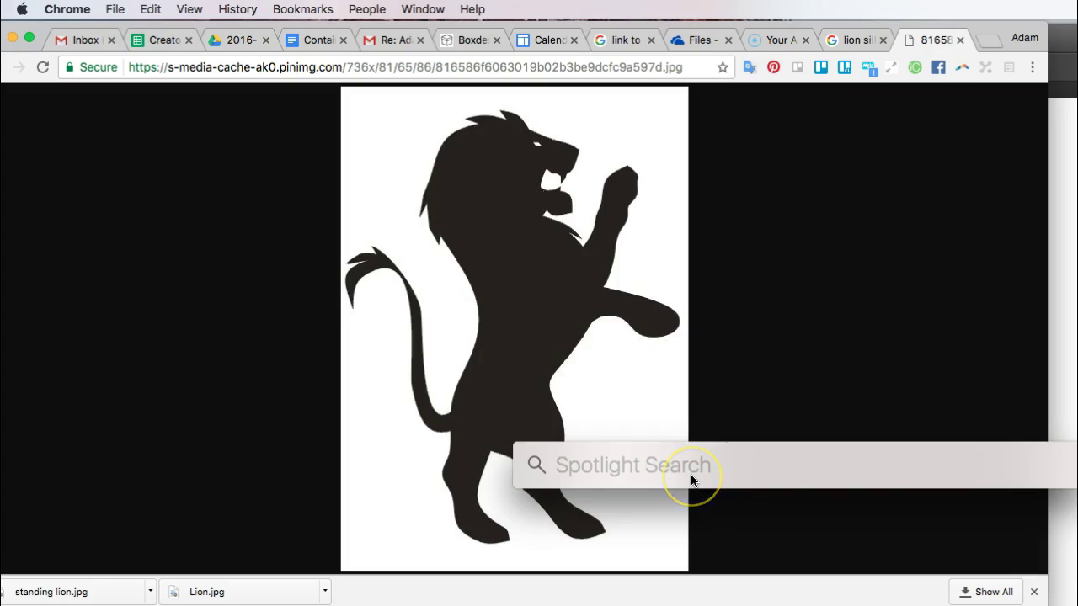
type("illus")
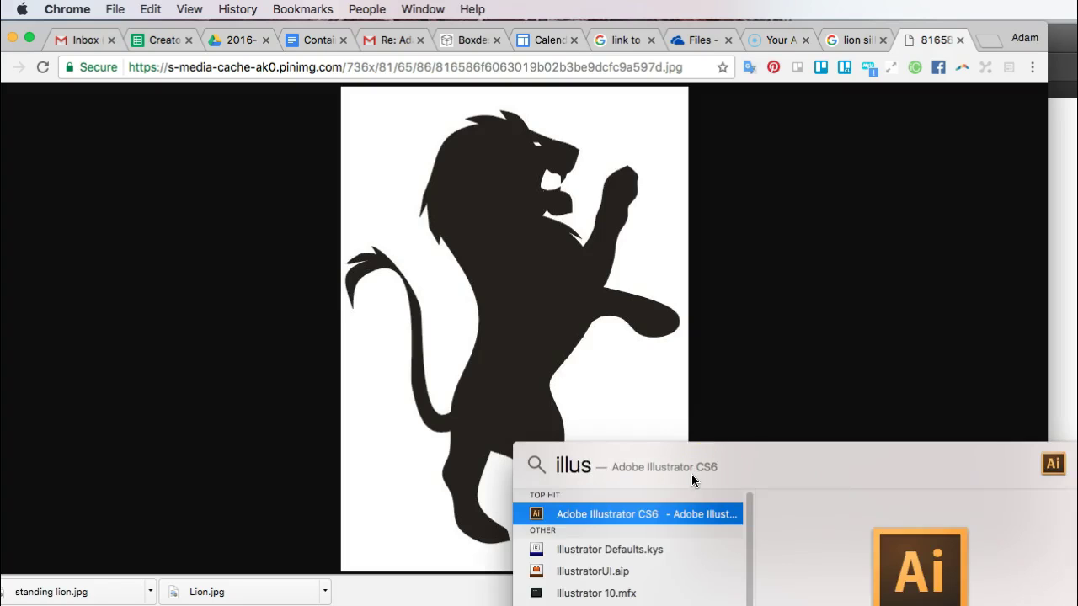
left_click(631, 511)
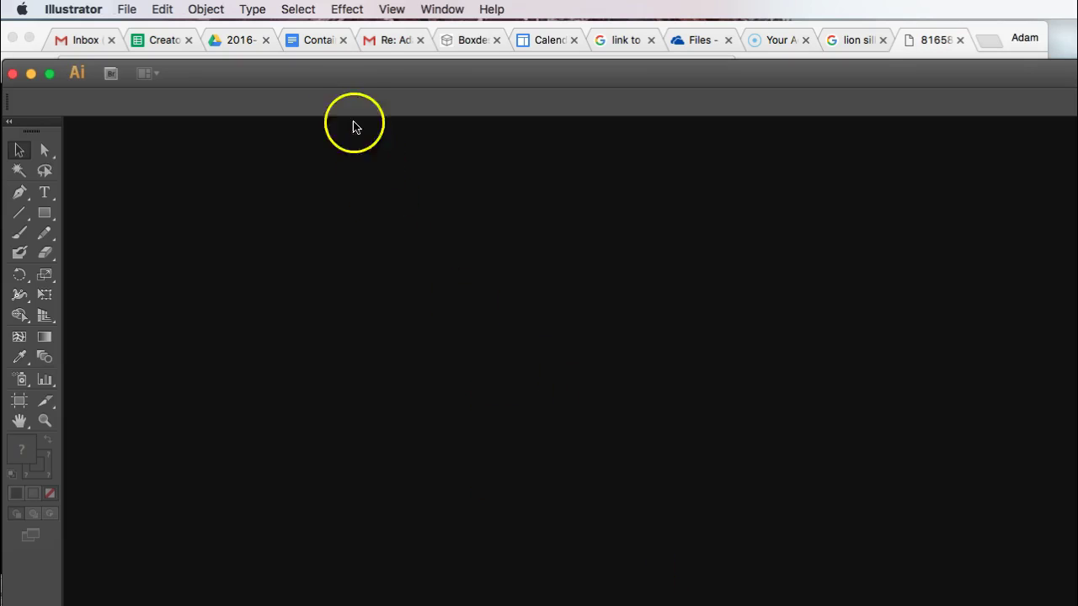
left_click_drag(336, 89, 331, 43)
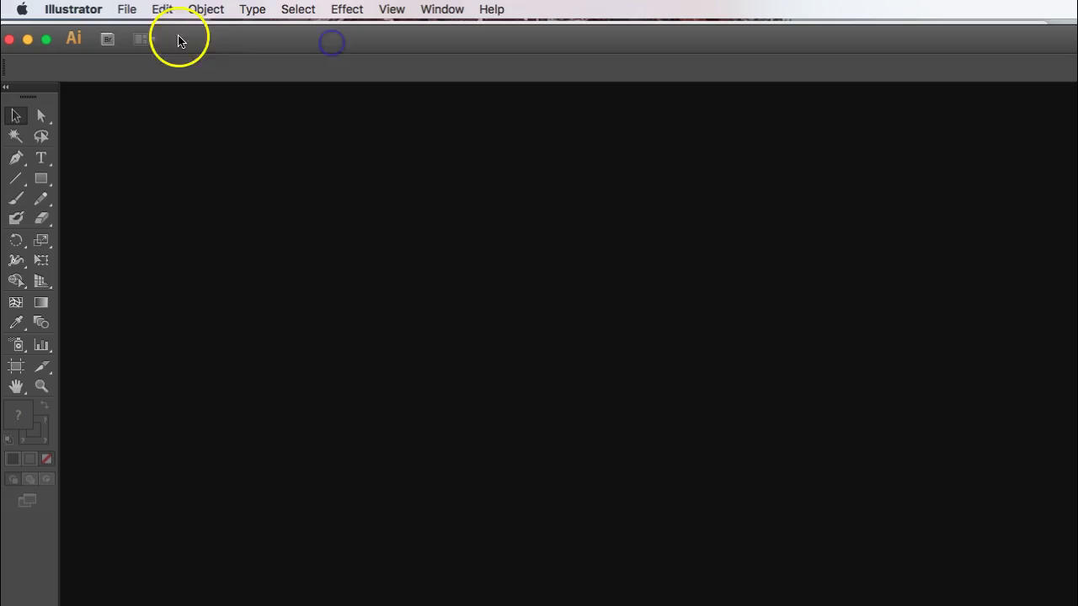
Open the file "standing lion.jpg" from the Downloads folder
left_click(127, 10)
left_click(144, 68)
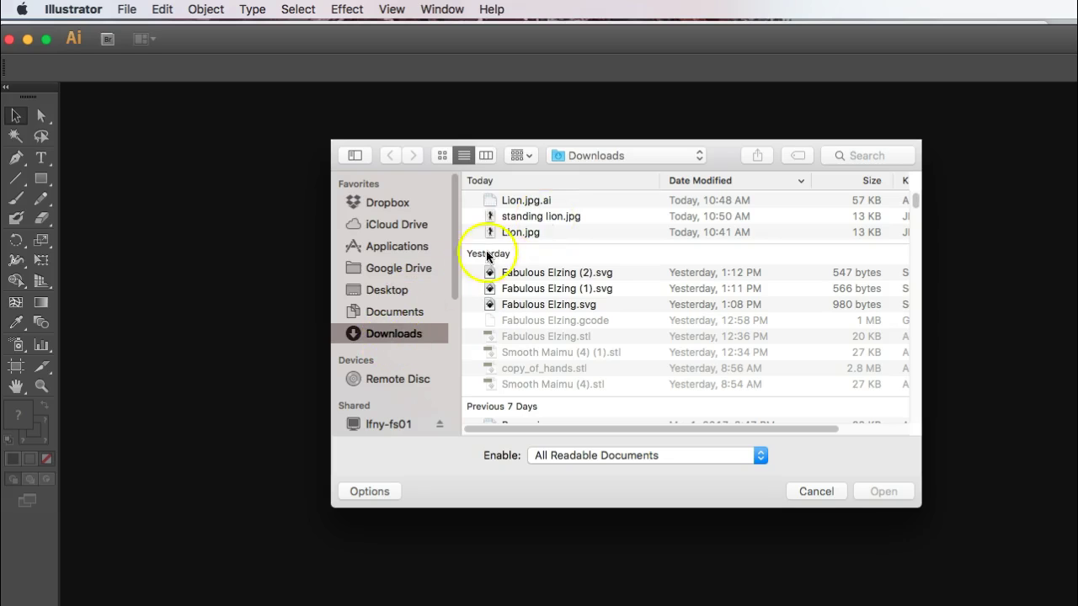
left_click(865, 158)
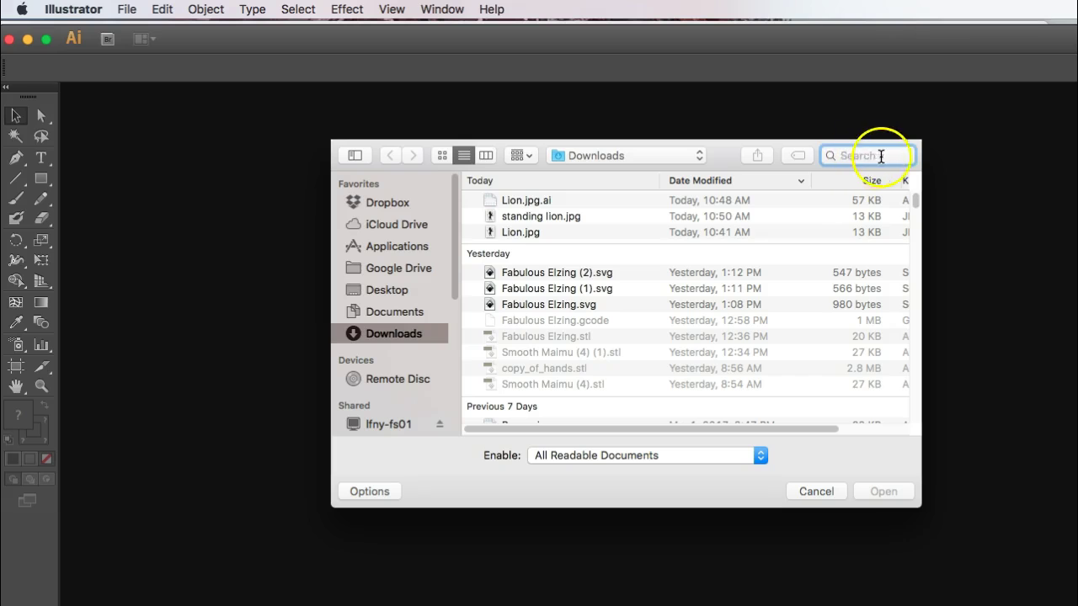
left_click(521, 217)
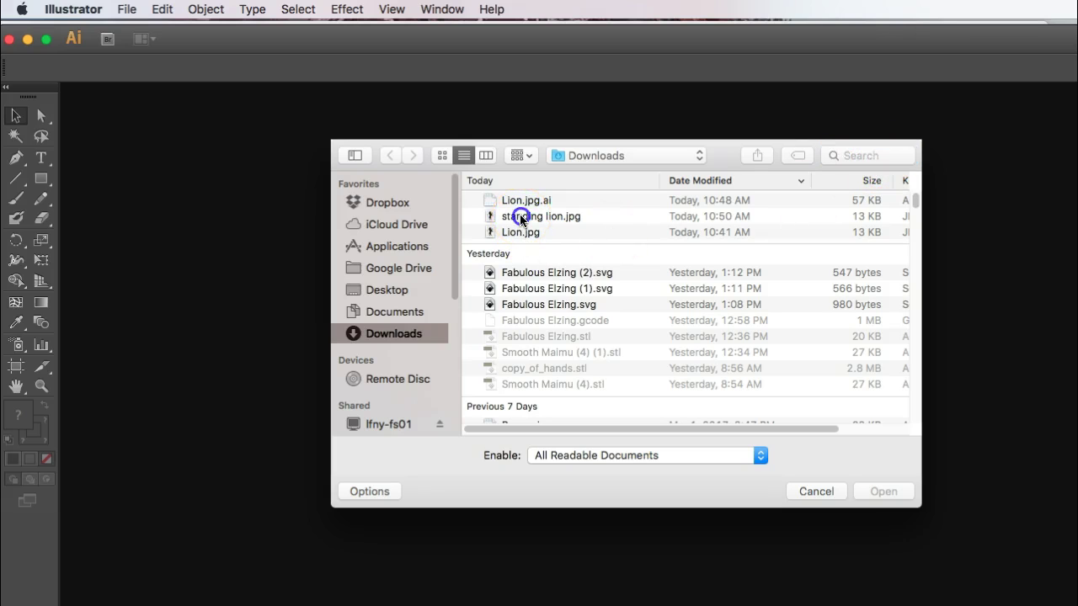
left_click(882, 494)
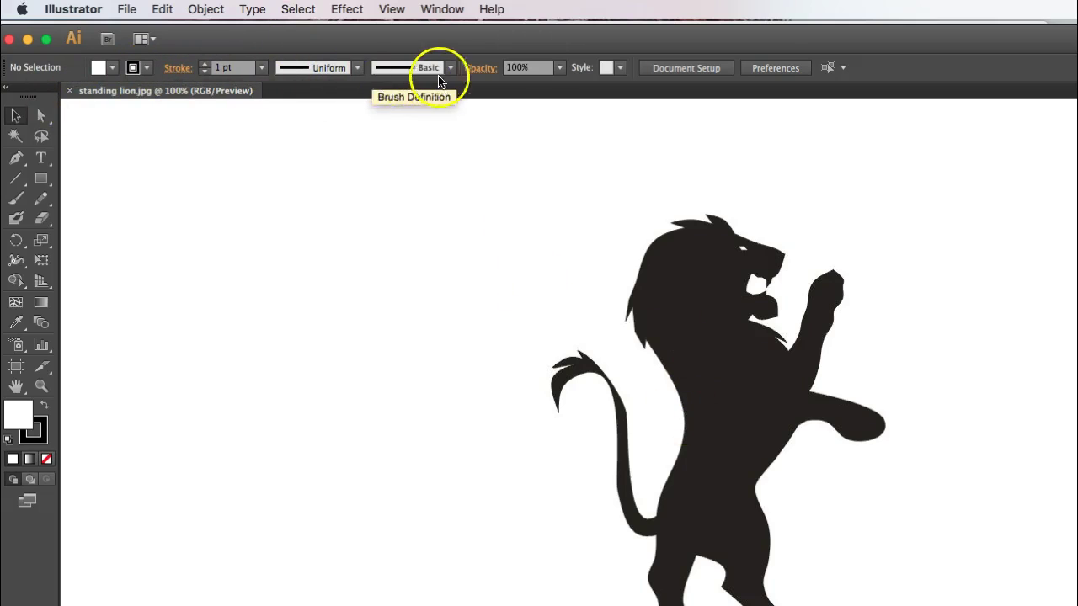
Move the lion image up and to the left, and trace it with the Silhouettes preset of Image Trace
left_click(15, 114)
left_click_drag(761, 378, 566, 318)
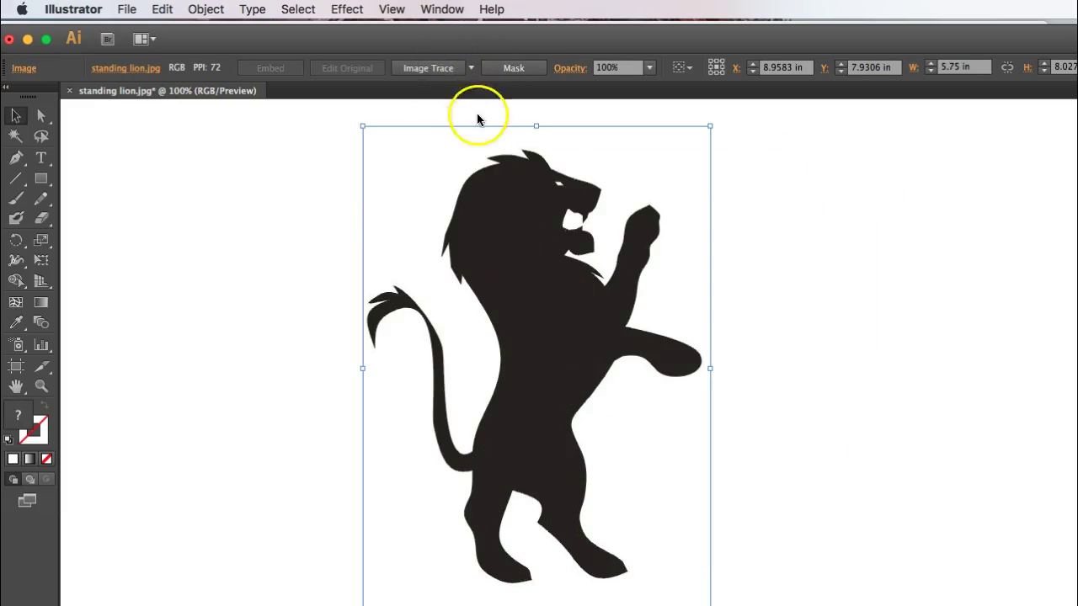
left_click(472, 69)
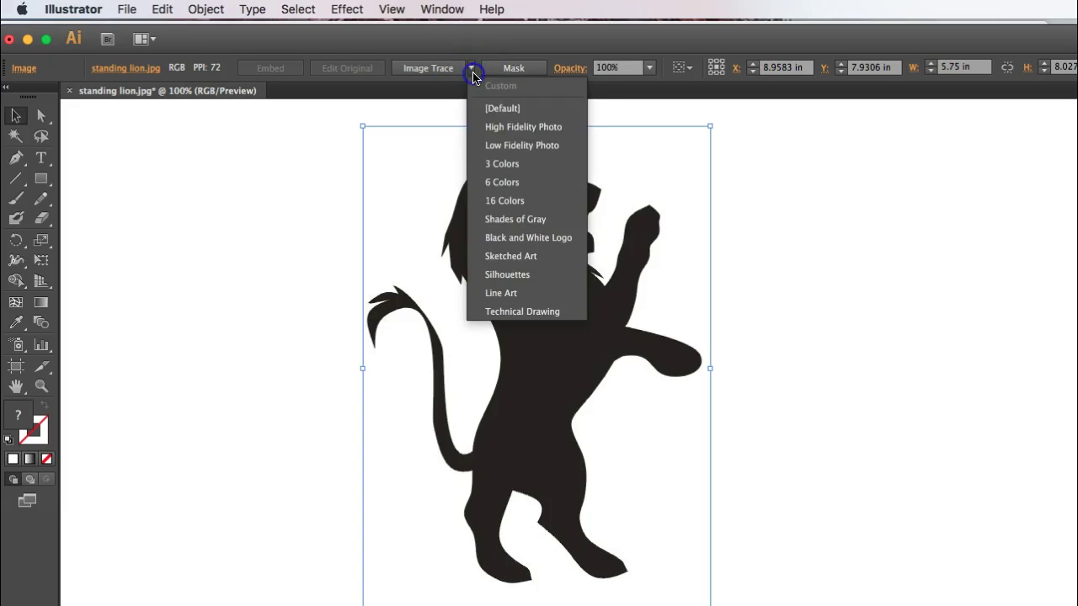
left_click(530, 281)
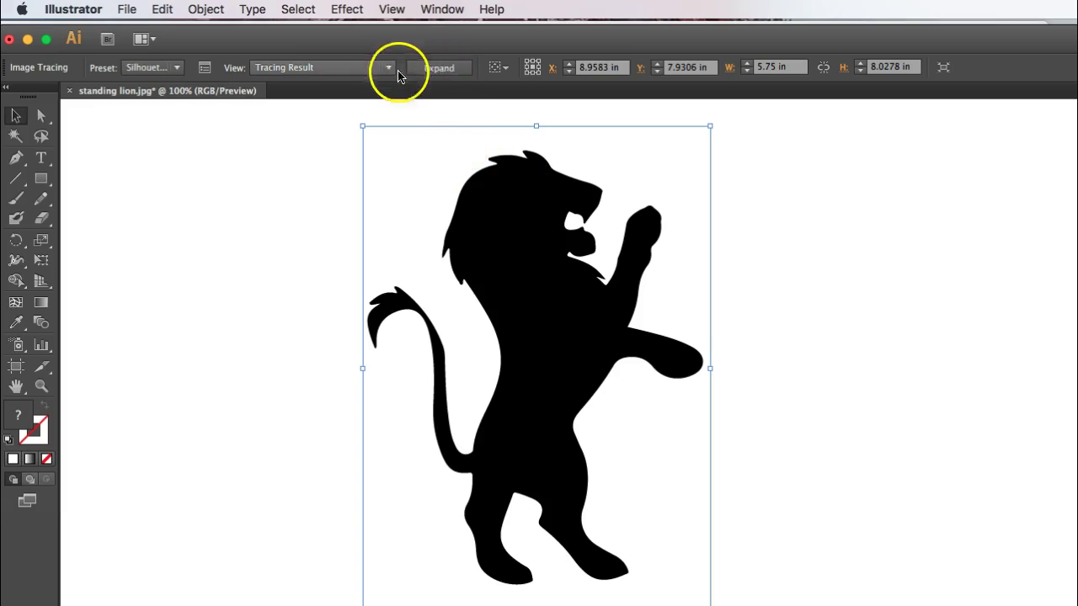
Expand the traced lion into editable vector paths and reselect the resulting group
left_click(446, 76)
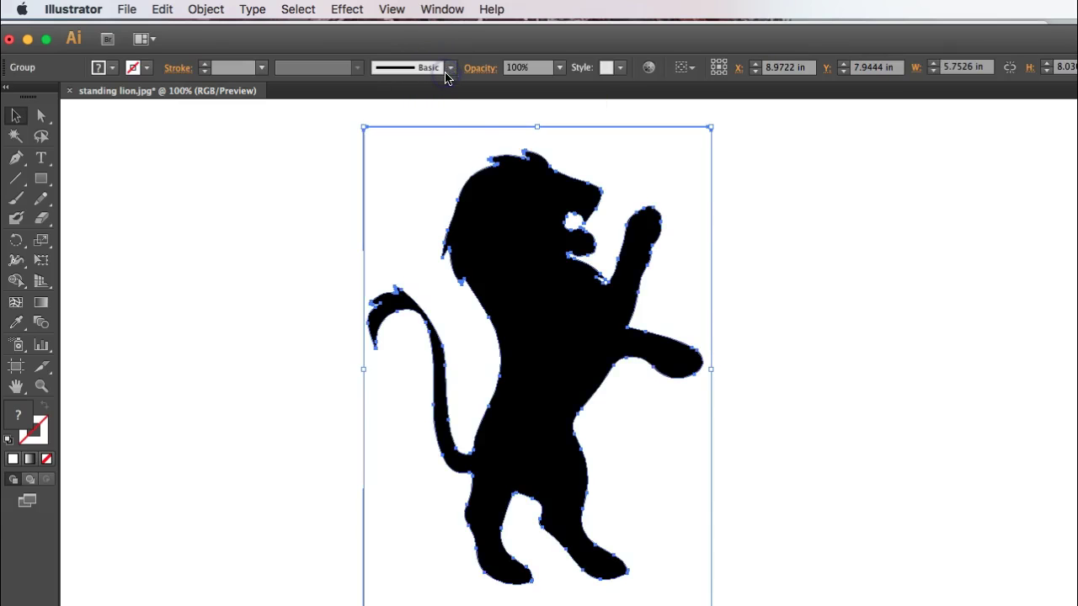
left_click(740, 292)
left_click(471, 213)
Delete the rectangular frame path around the lion using the Direct Selection tool
left_click(43, 117)
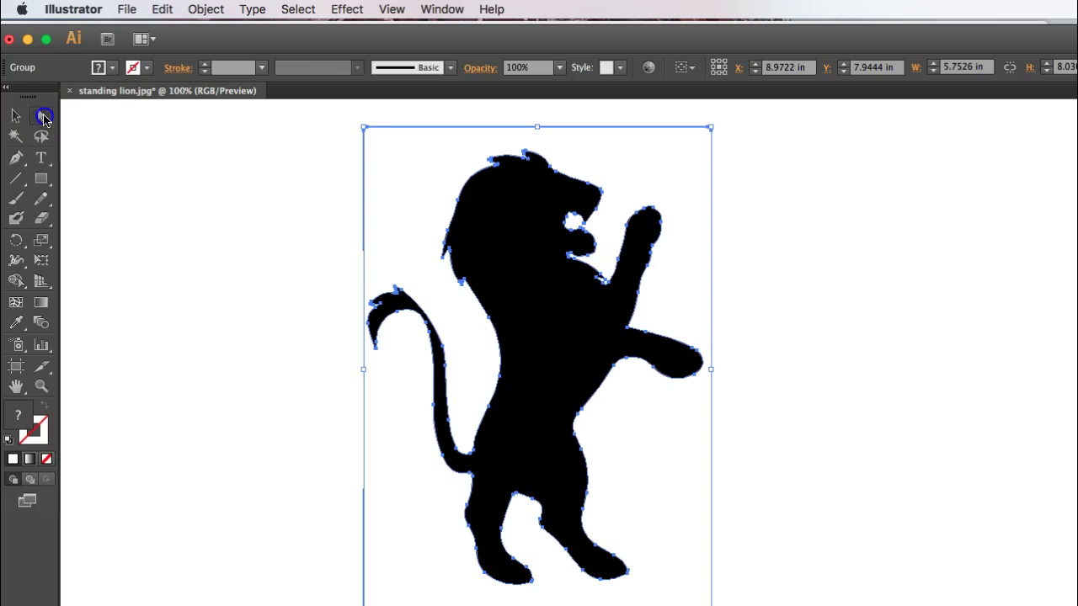
left_click(412, 128)
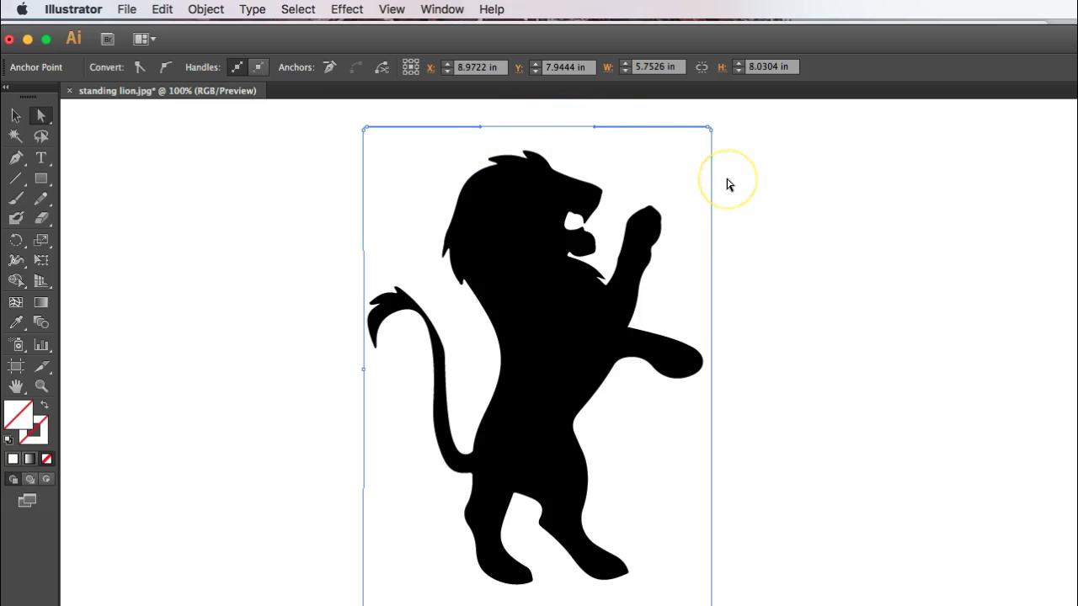
key("Delete")
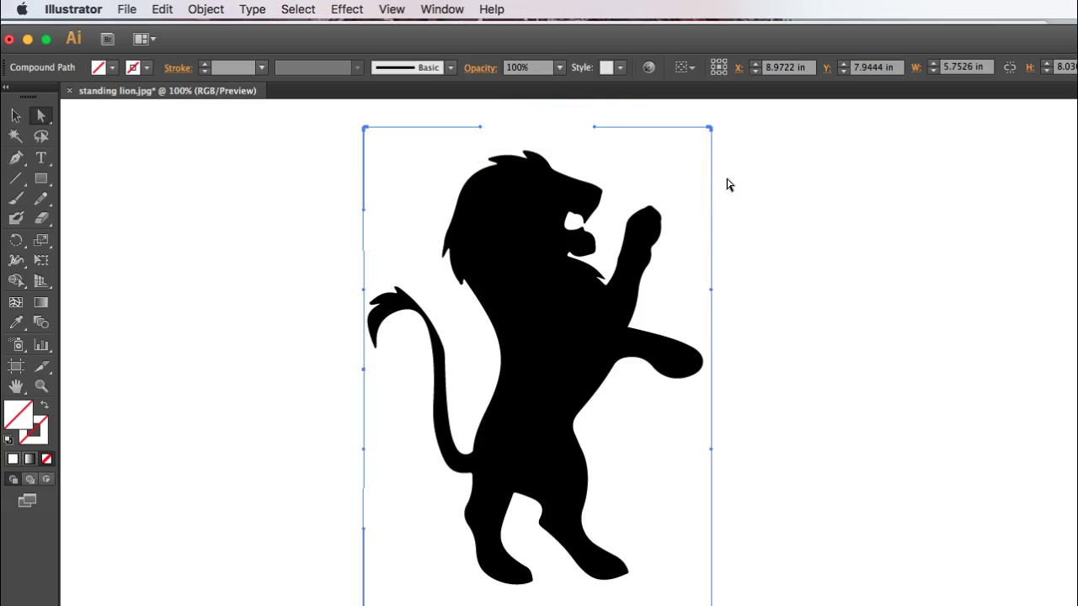
left_click(729, 185)
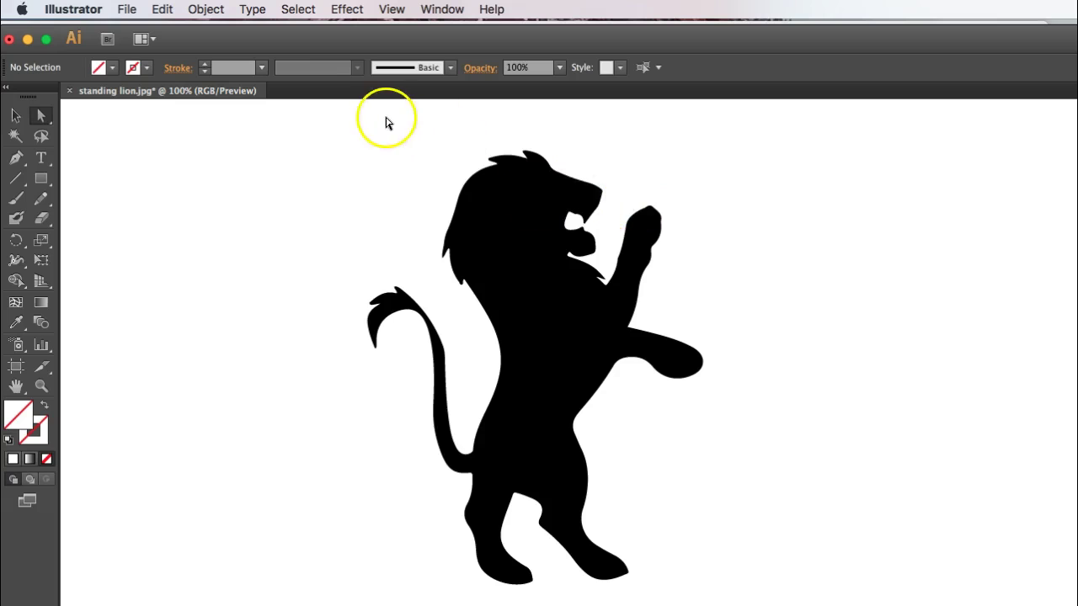
Check the area around the lion for leftover frame paths and inspect the lion group's selection outline
left_click_drag(377, 114, 409, 177)
left_click_drag(387, 133, 428, 202)
left_click_drag(367, 128, 315, 205)
left_click_drag(334, 137, 389, 195)
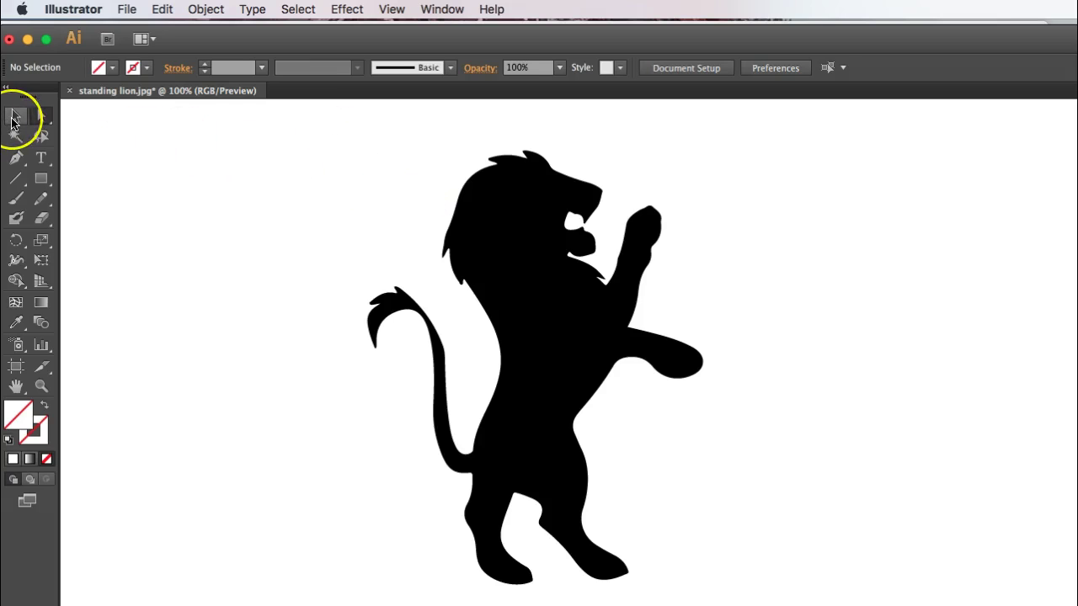
left_click(475, 236)
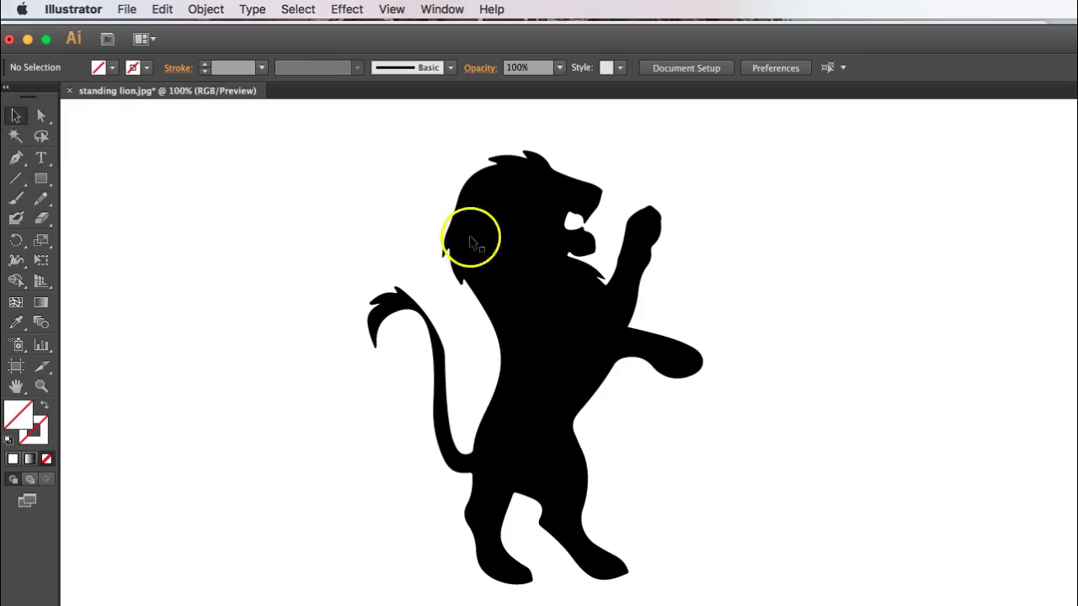
left_click(520, 233)
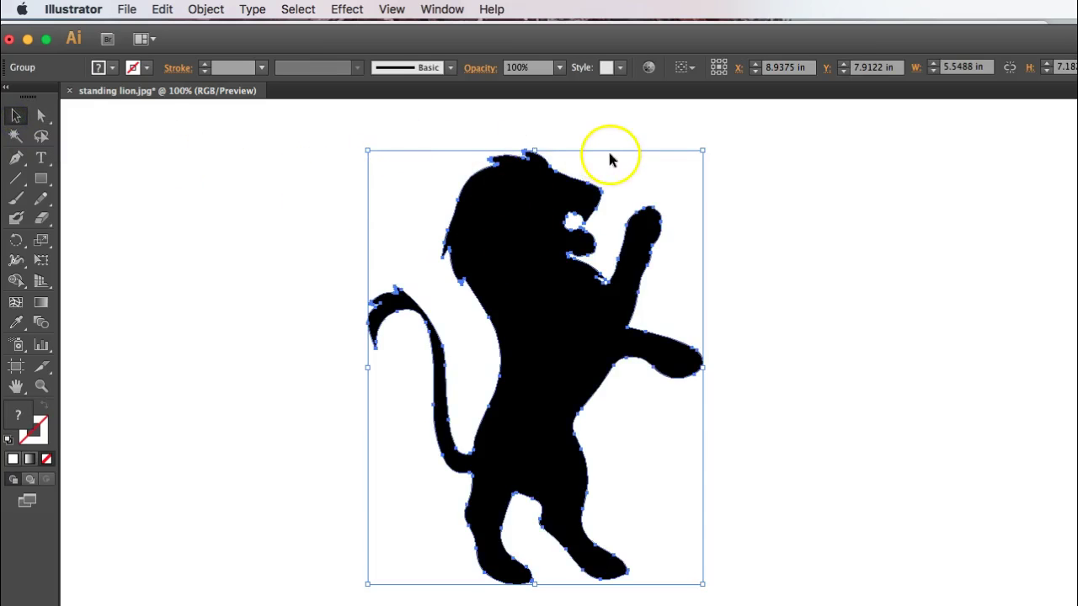
left_click(384, 196)
left_click_drag(398, 127, 416, 180)
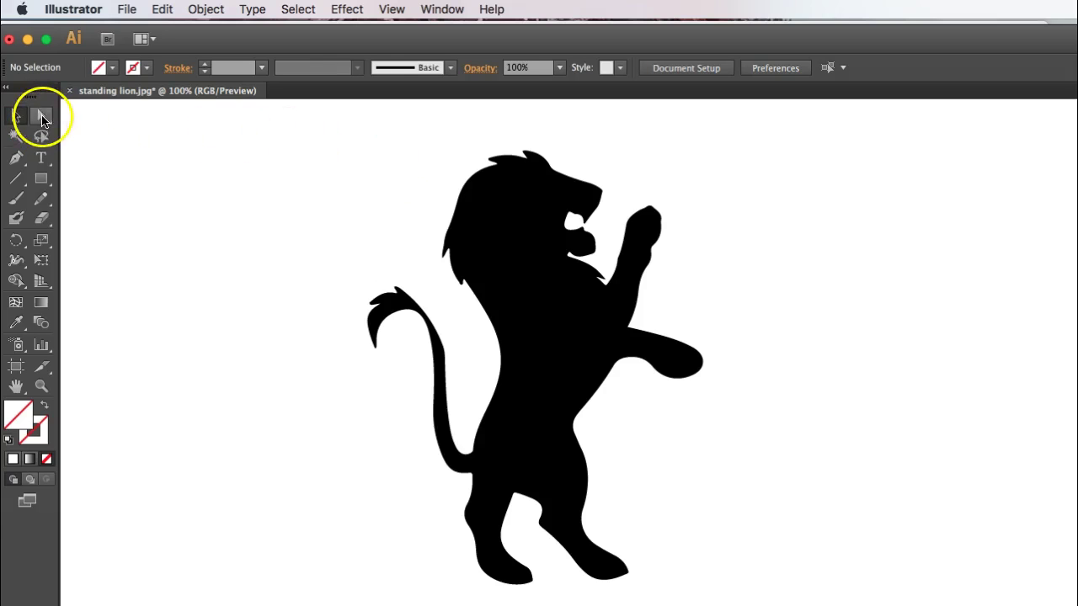
Move the lion group slightly up and to the left, and set its stroke weight to 0.001 pt
left_click_drag(519, 224, 494, 193)
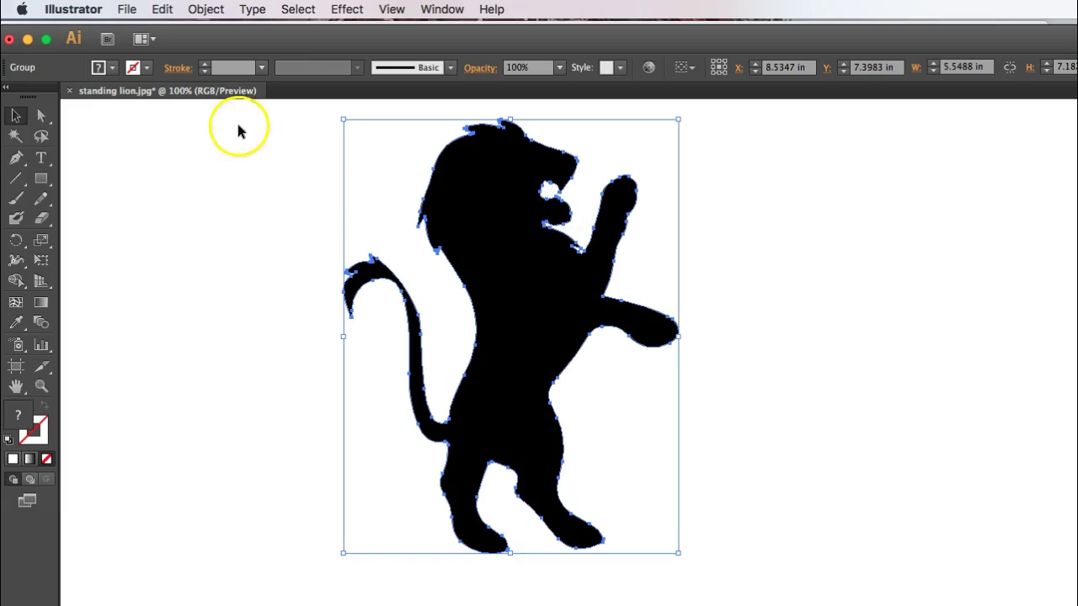
left_click(227, 70)
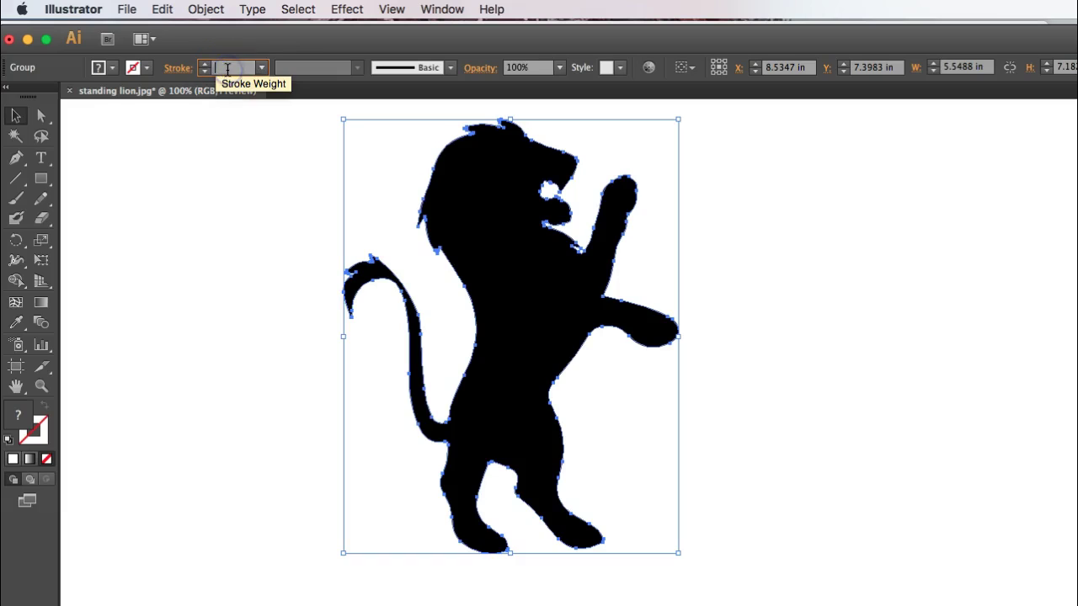
type(".001")
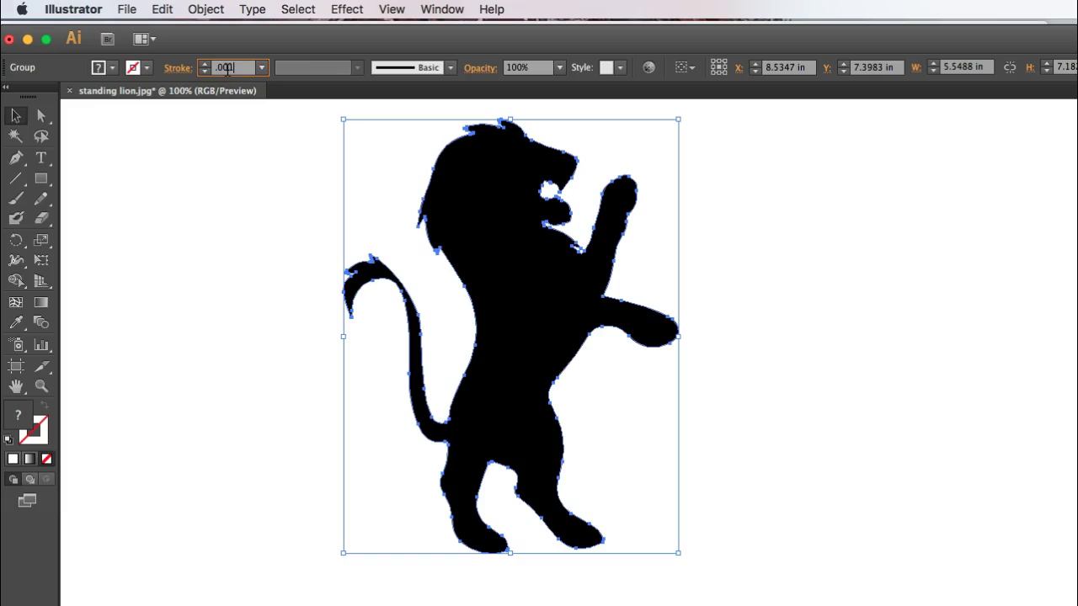
key("Return")
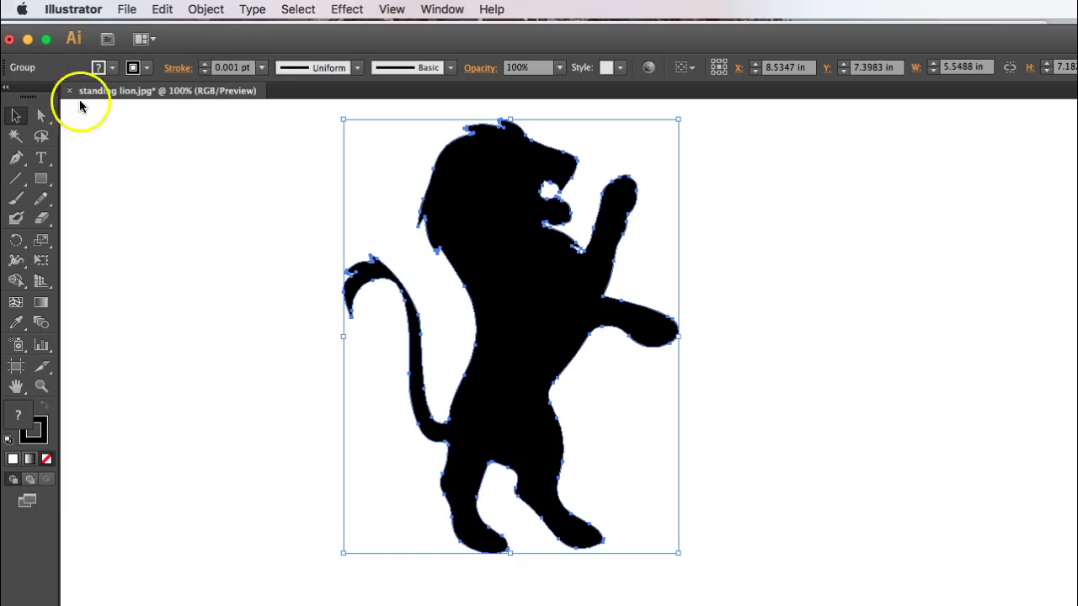
Apply black (000000) as the lion group's stroke color and make its fill the active color attribute
double_click(42, 442)
left_click(46, 436)
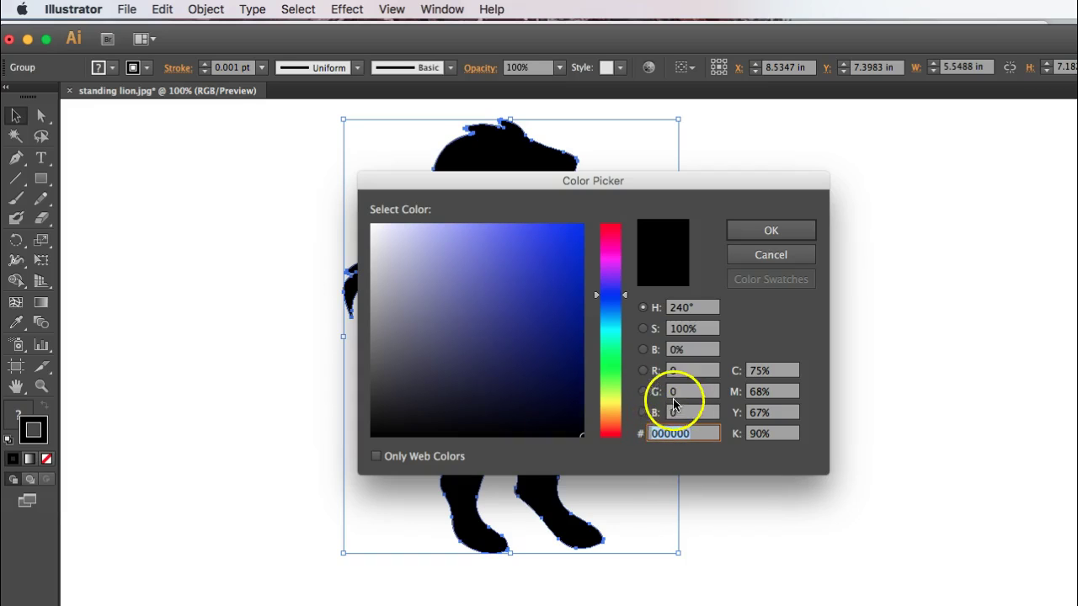
left_click(767, 229)
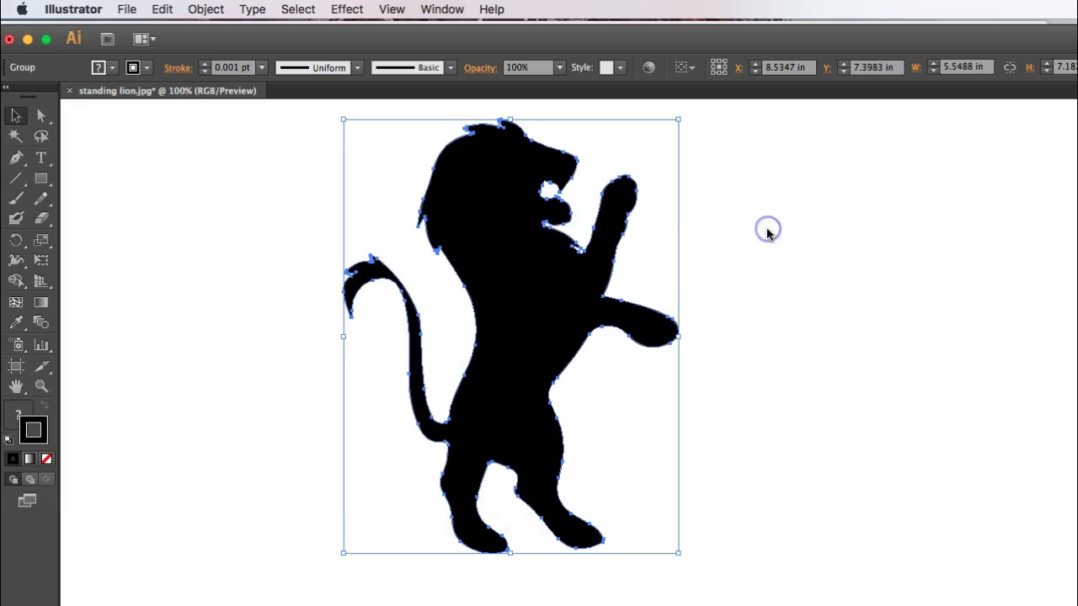
left_click(18, 418)
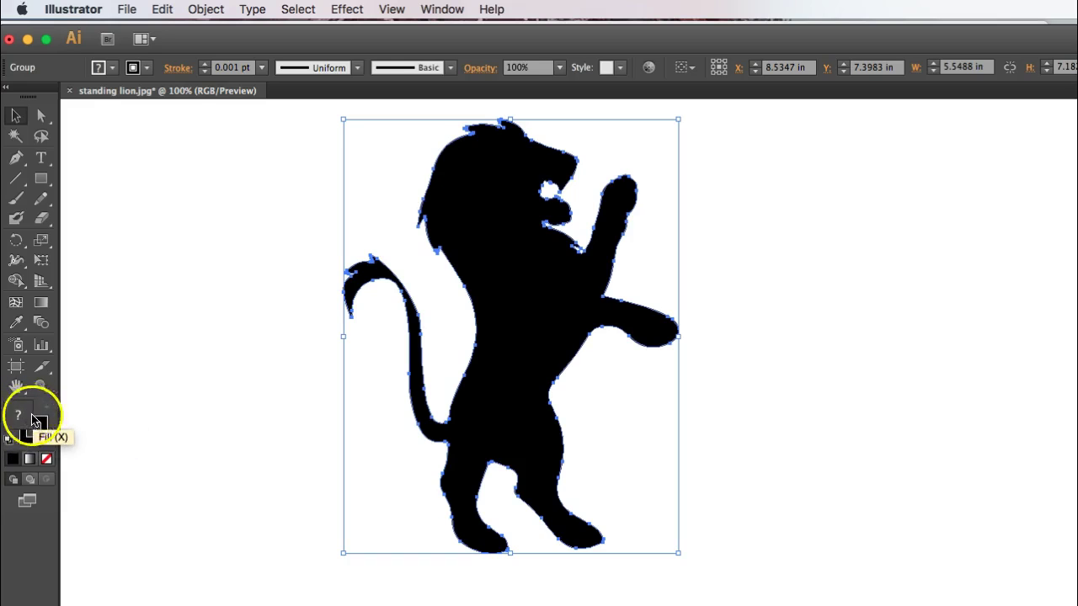
Remove the lion group's fill, leaving only its stroke outline, and deselect the artwork
left_click(47, 459)
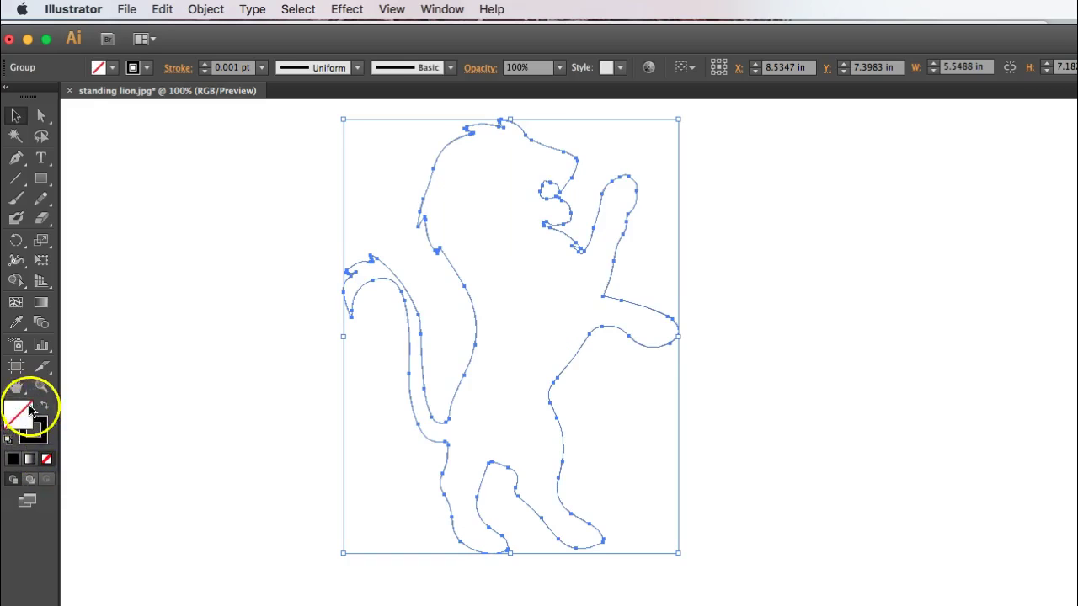
left_click(209, 366)
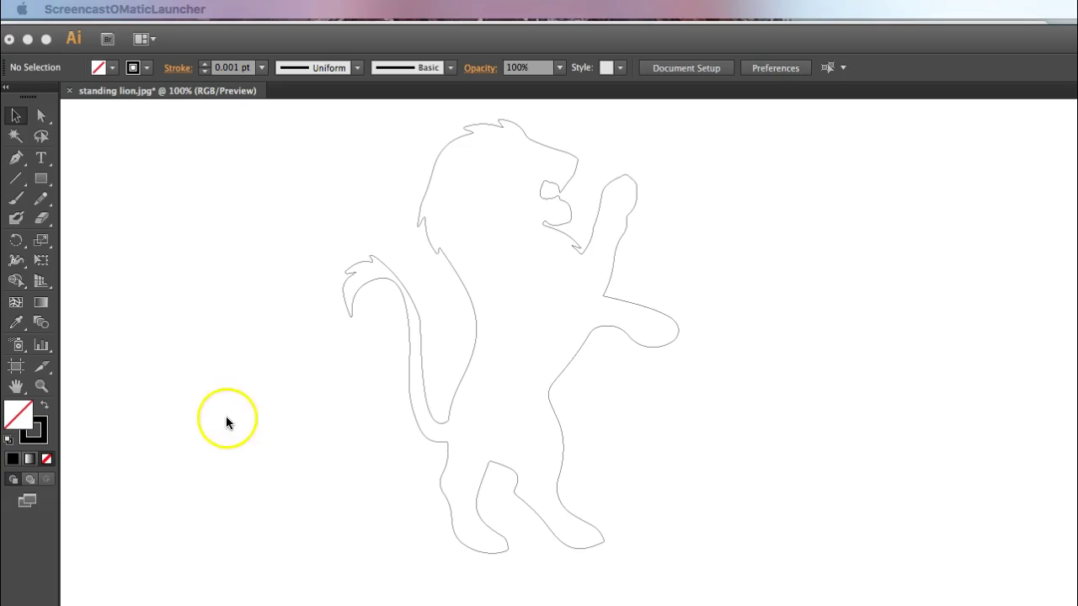
left_click(244, 43)
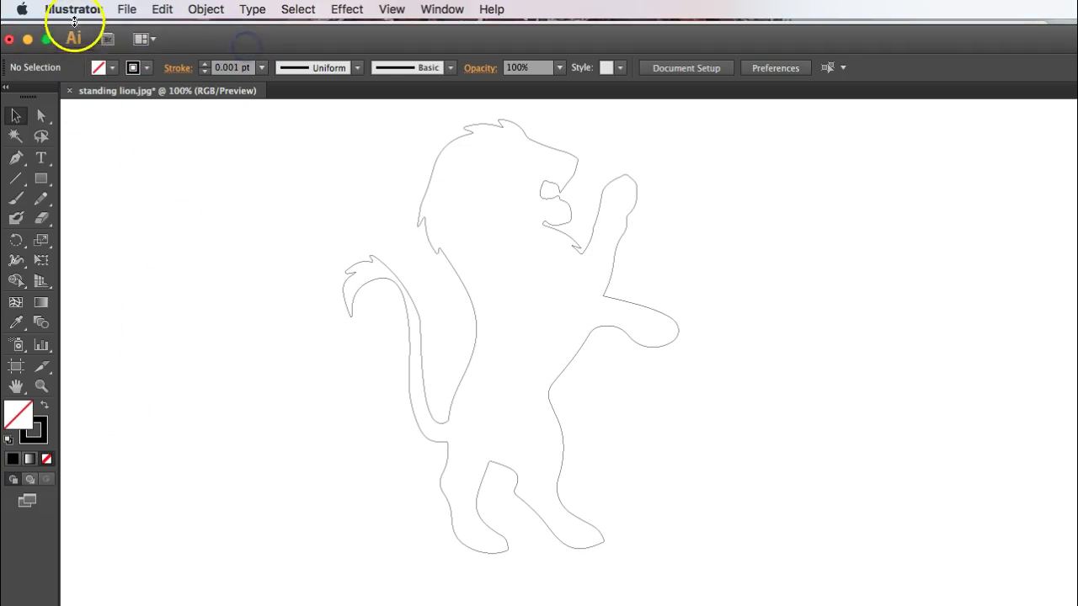
Start saving the document as a new file and rename it standing lion.ai, without the .jpg part
left_click(125, 10)
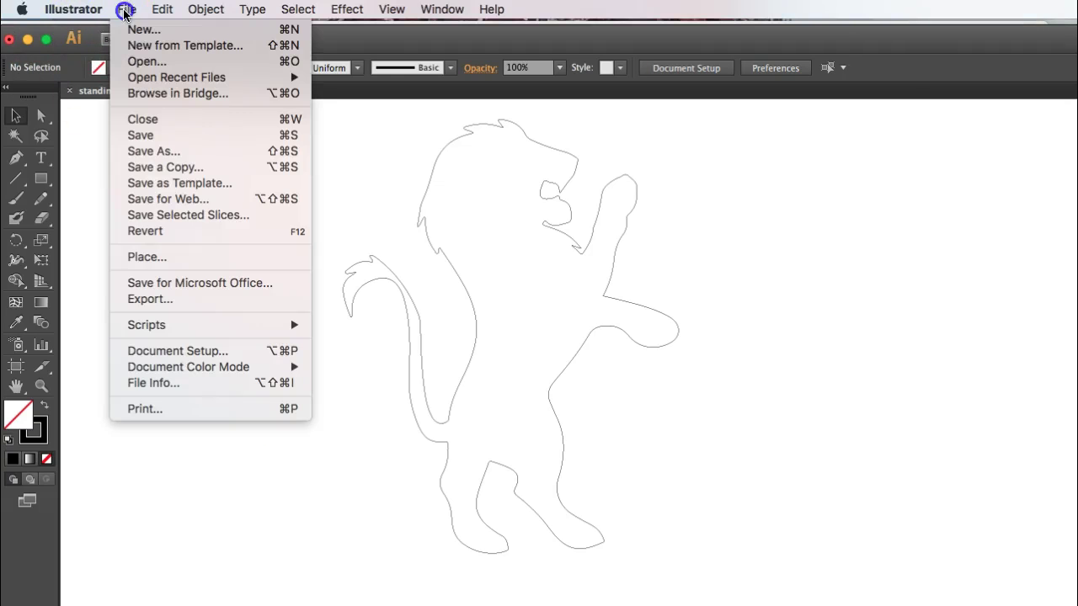
left_click(159, 149)
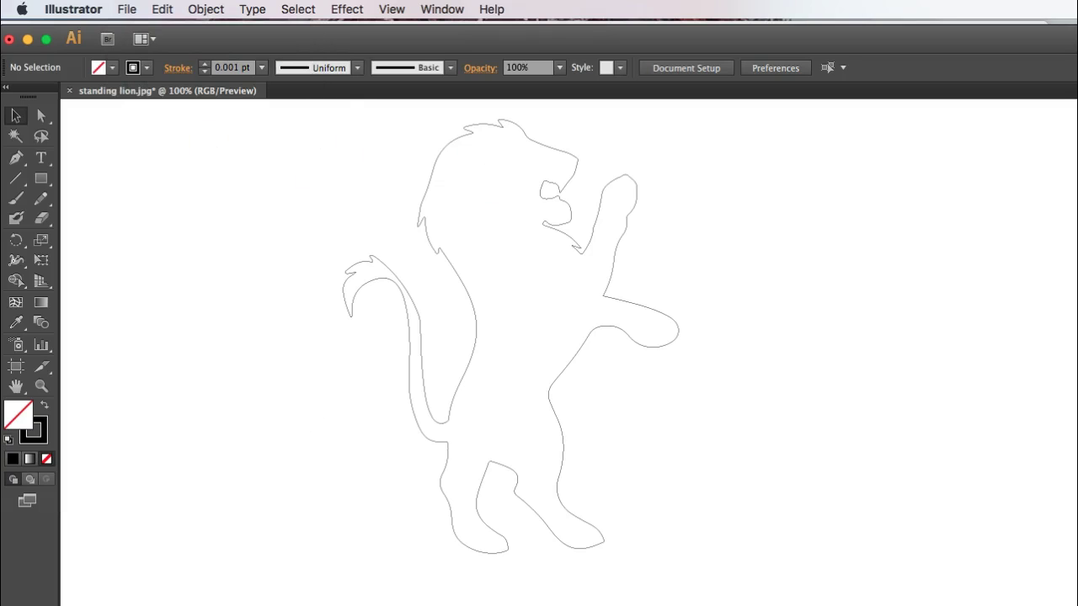
left_click(473, 175)
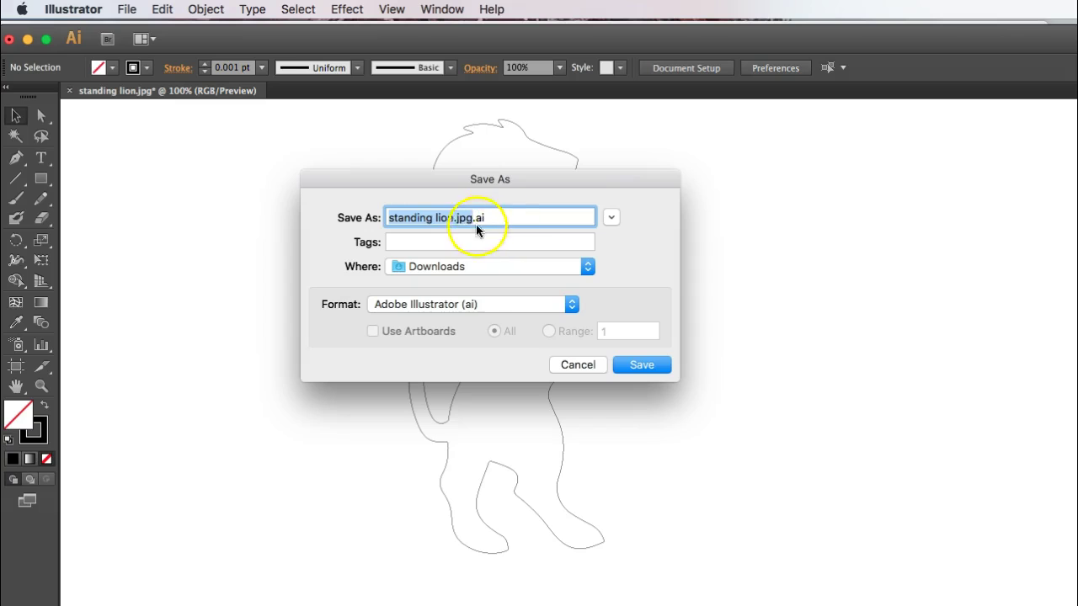
left_click(476, 217)
key("BackSpace")
key("BackSpace")
key("BackSpace")
key("BackSpace")
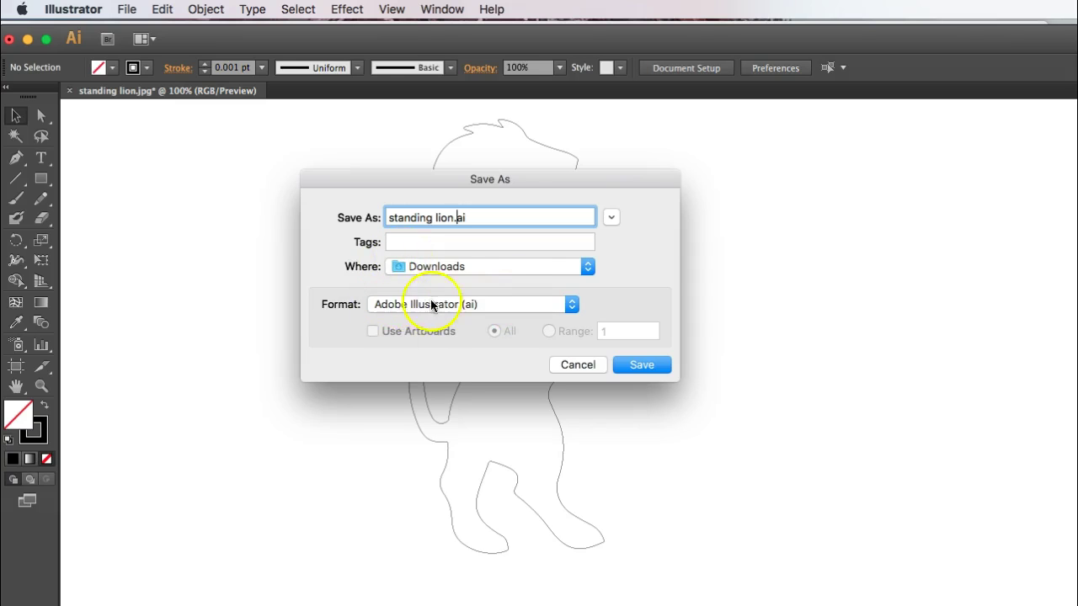
Save the file to Downloads in Adobe Illustrator (ai) format, accepting the Illustrator CS6 version with PDF compatibility and compression
left_click(543, 310)
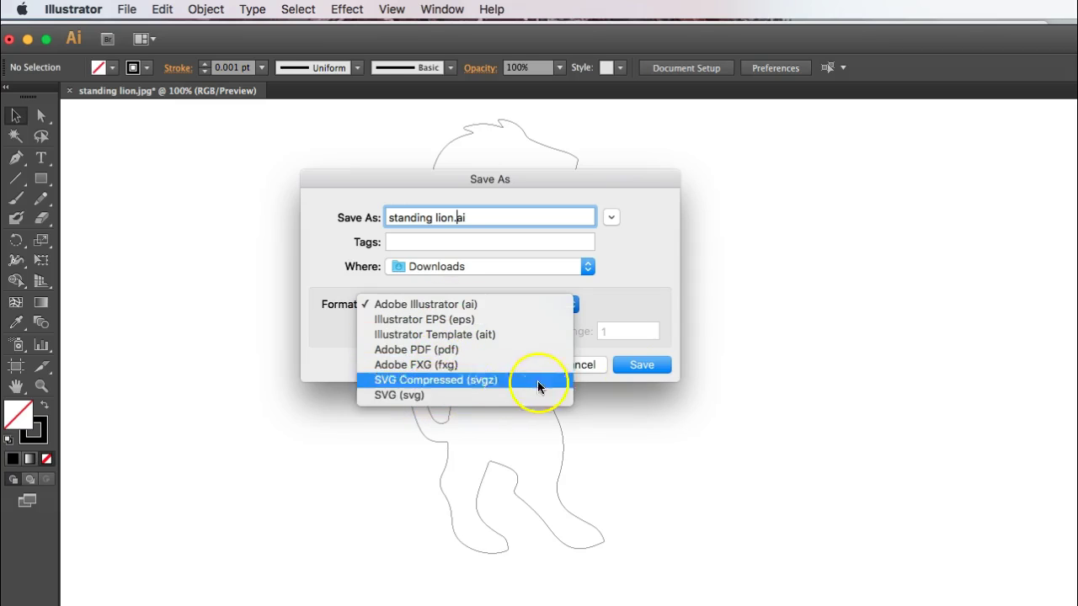
left_click(658, 367)
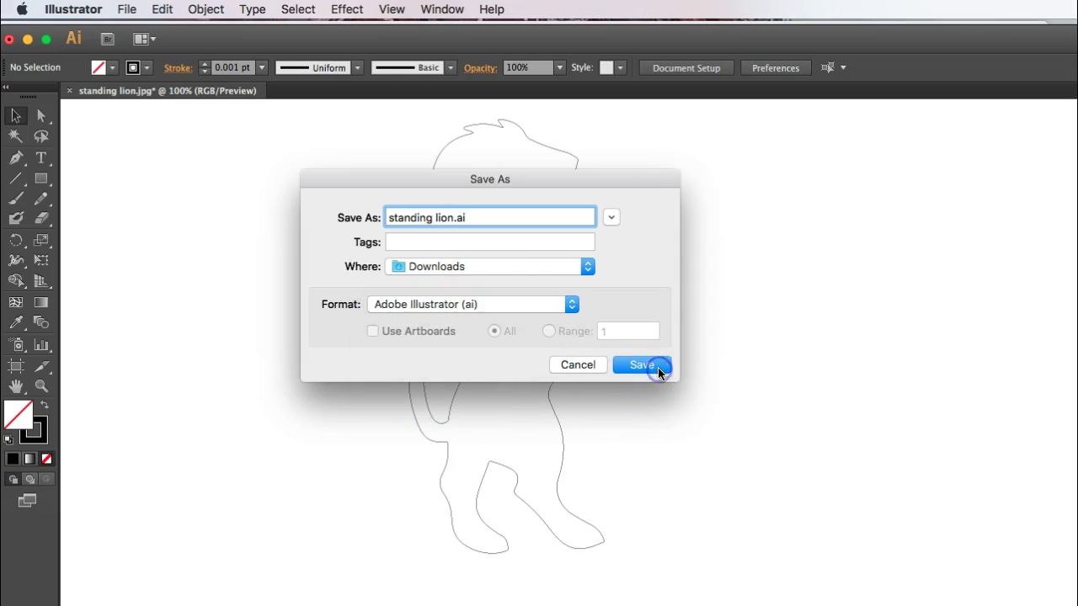
left_click(478, 268)
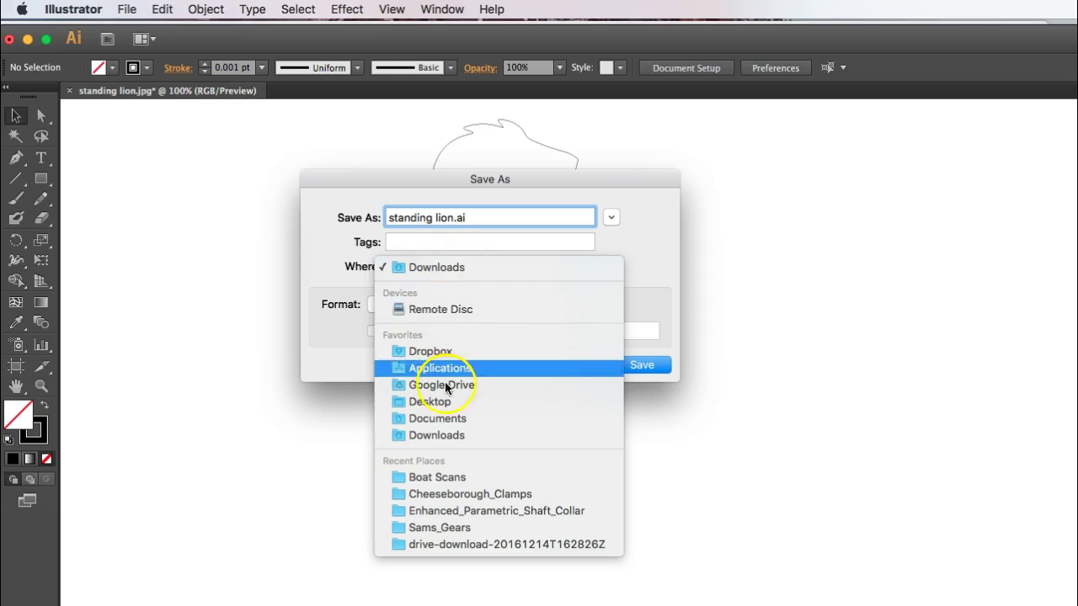
left_click(480, 268)
left_click(640, 368)
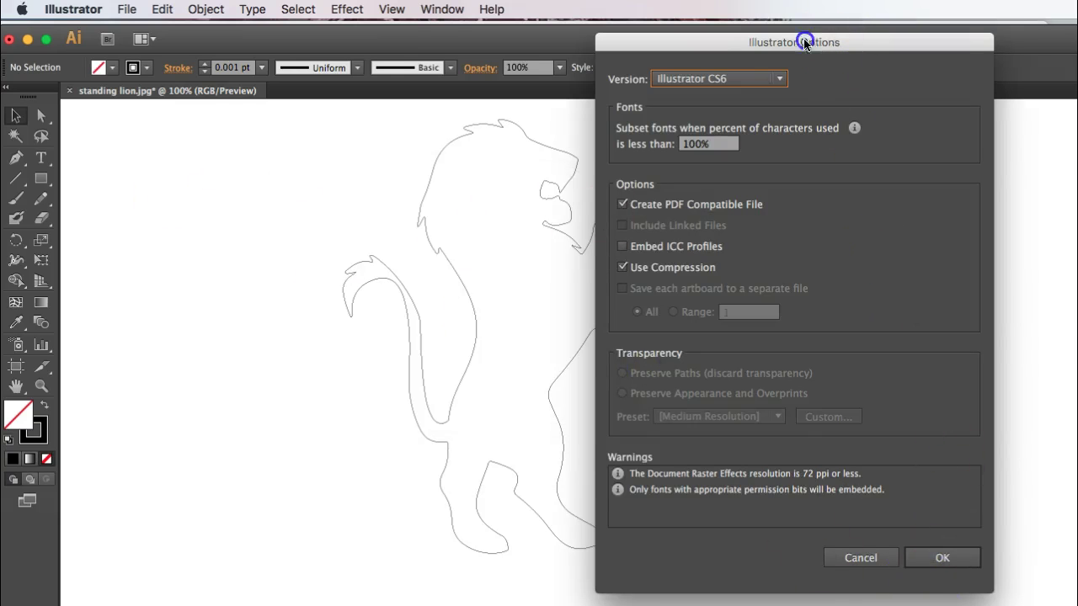
left_click_drag(832, 40, 786, 37)
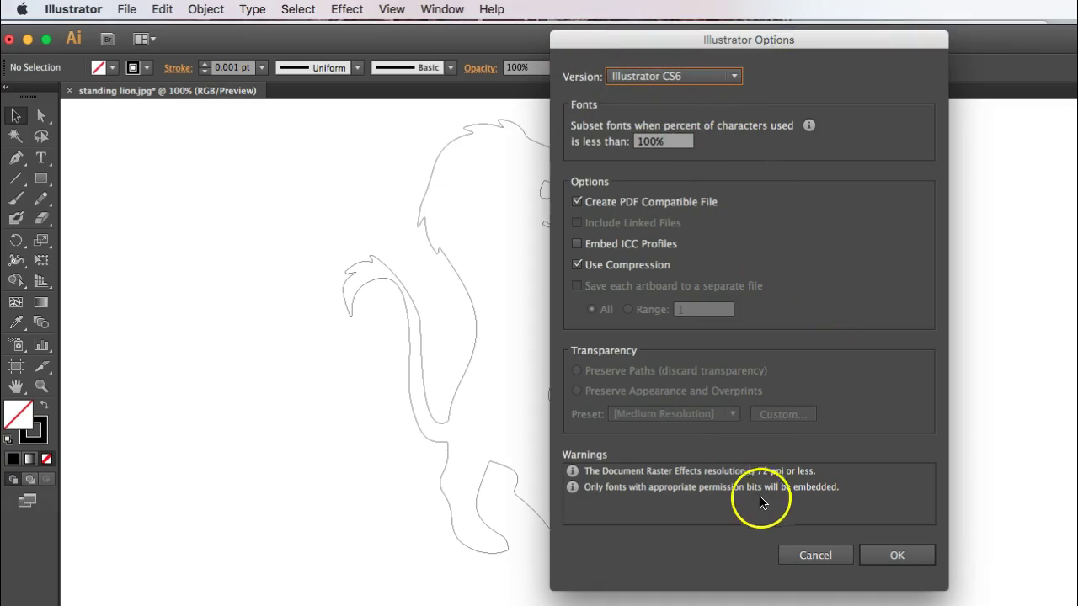
left_click(920, 547)
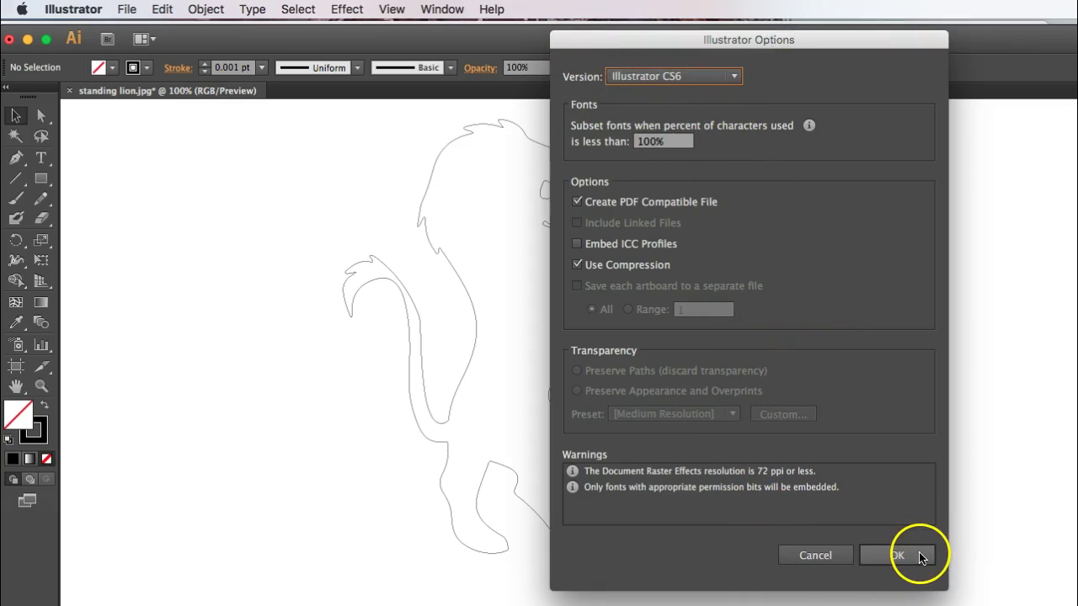